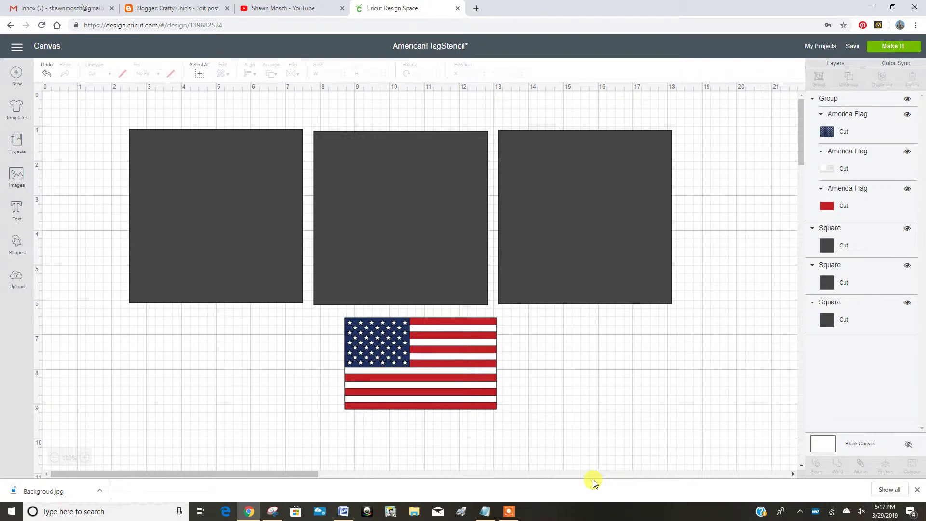
# - Ungroup the American flag into blue, white and red layers, then select the white and red layers together
pyautogui.click(455, 368)
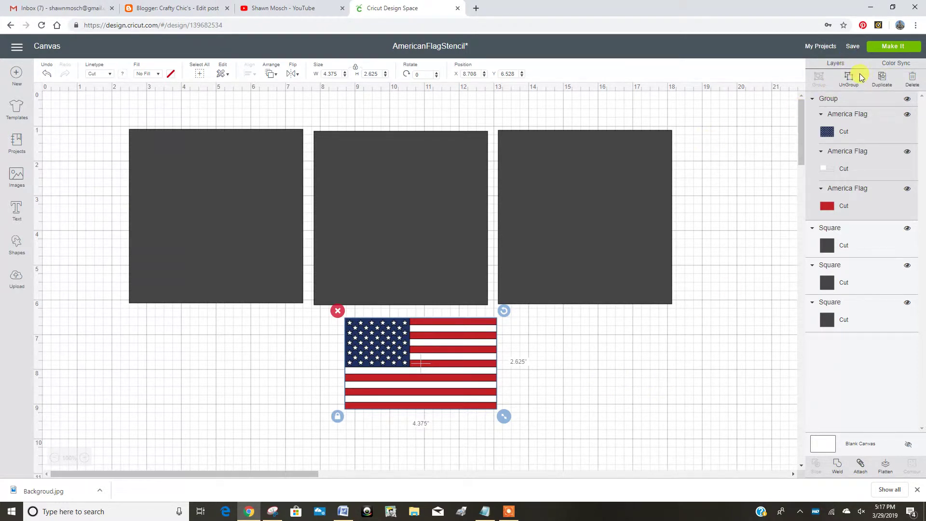
pyautogui.click(849, 79)
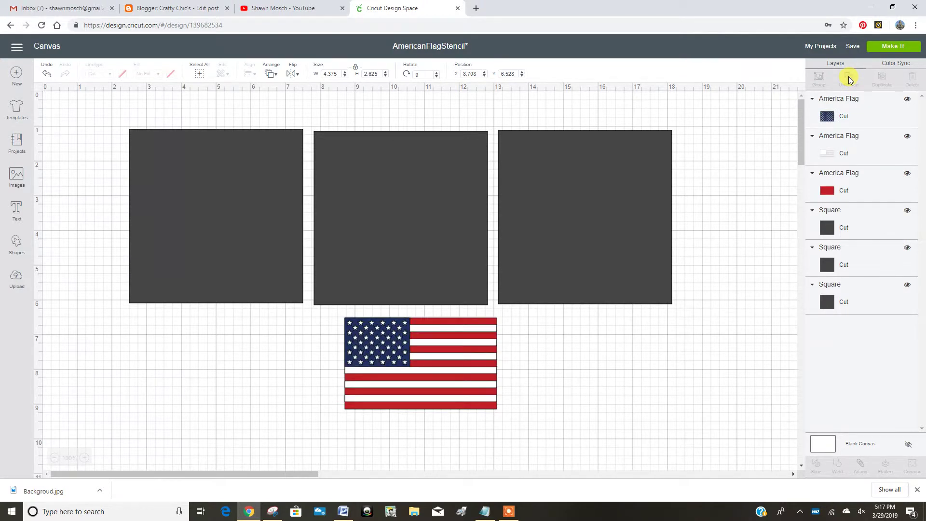
pyautogui.click(830, 155)
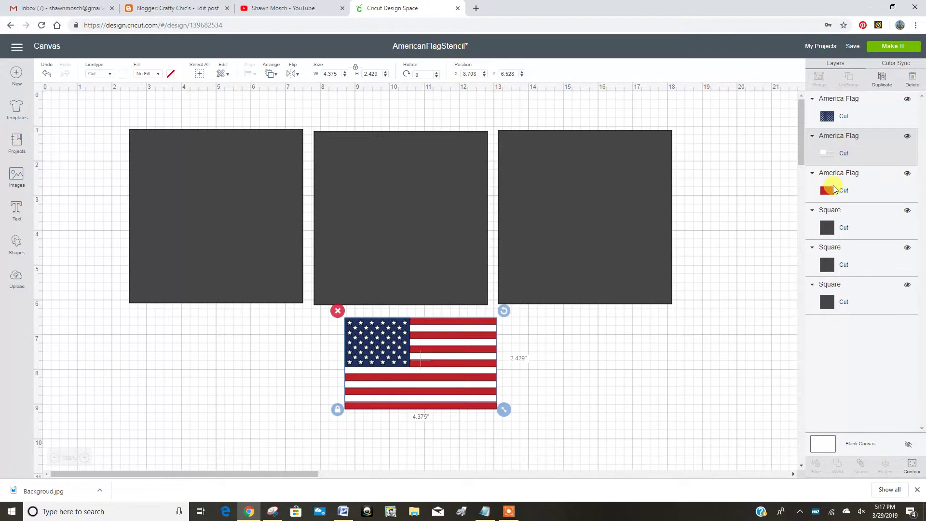
pyautogui.keyDown('shift'); pyautogui.click(834, 189); pyautogui.keyUp('shift')
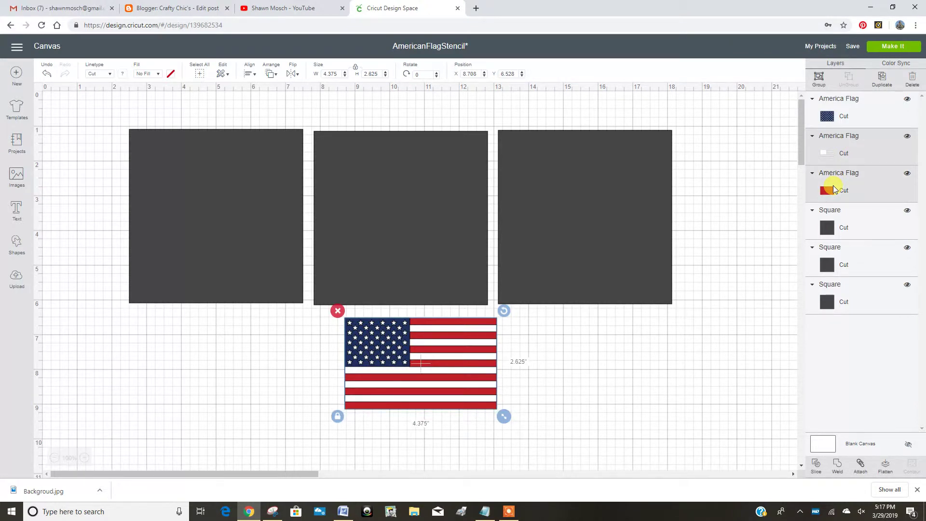
pyautogui.click(834, 189)
pyautogui.moveTo(835, 283); pyautogui.dragTo(833, 167)
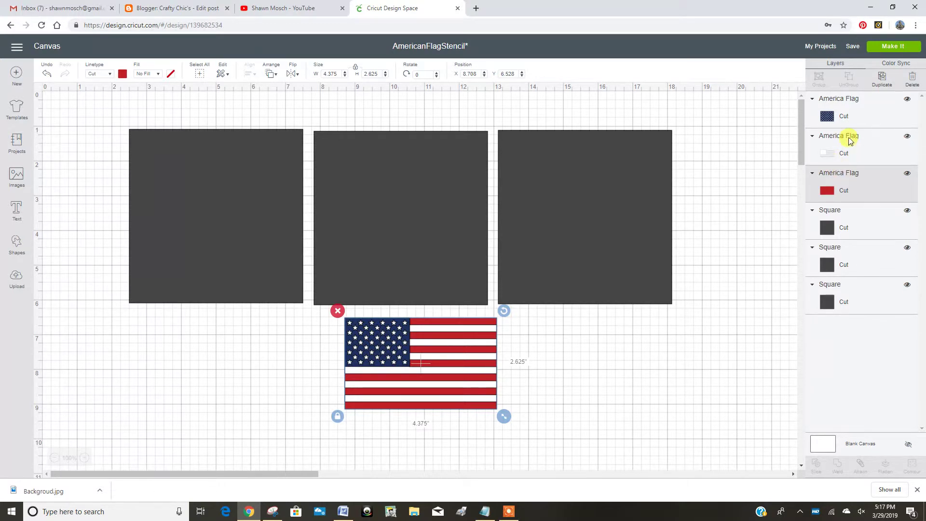
pyautogui.keyDown('shift'); pyautogui.click(862, 154); pyautogui.keyUp('shift')
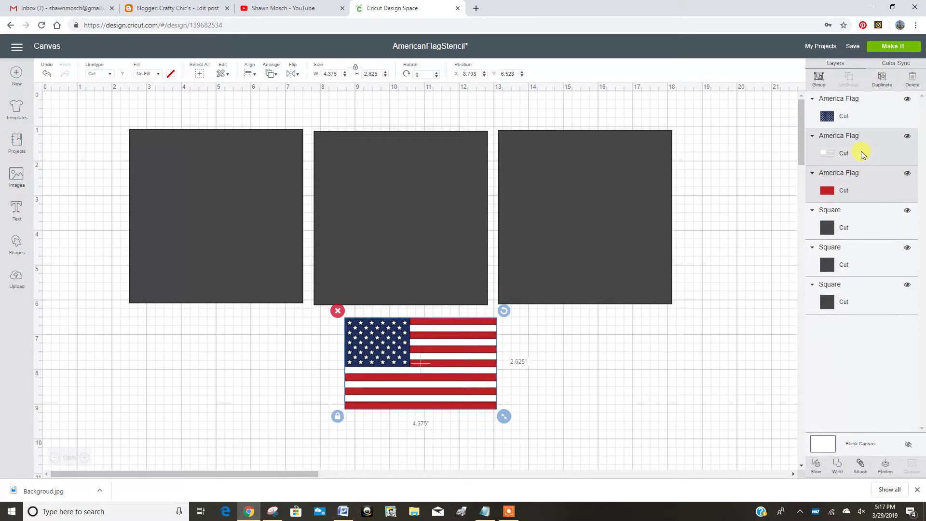
# - Slice the red layer from the white layer and move the red stripes onto the right gray square
pyautogui.click(816, 465)
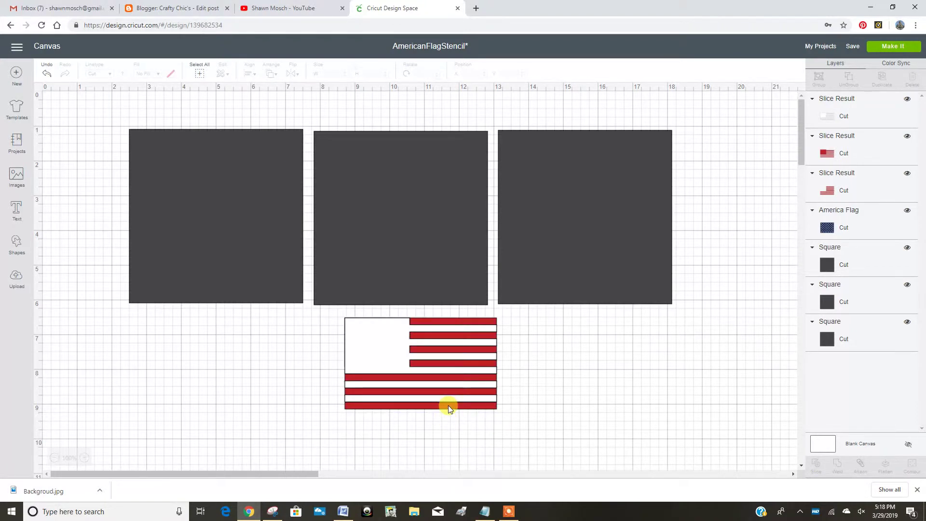
pyautogui.click(448, 406)
pyautogui.moveTo(447, 408); pyautogui.dragTo(614, 250)
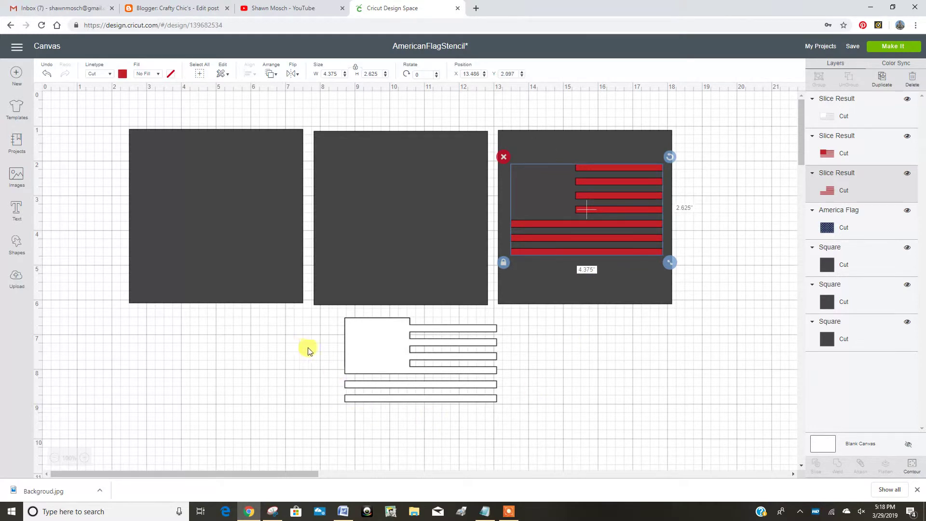
# - Bring the blue star field layer to the front with Arrange > Send To Front
pyautogui.click(860, 216)
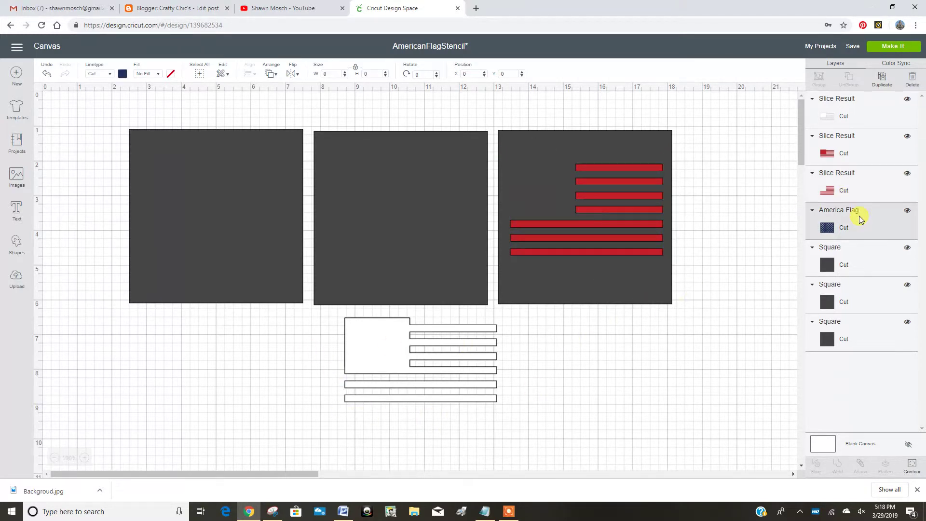
pyautogui.click(270, 73)
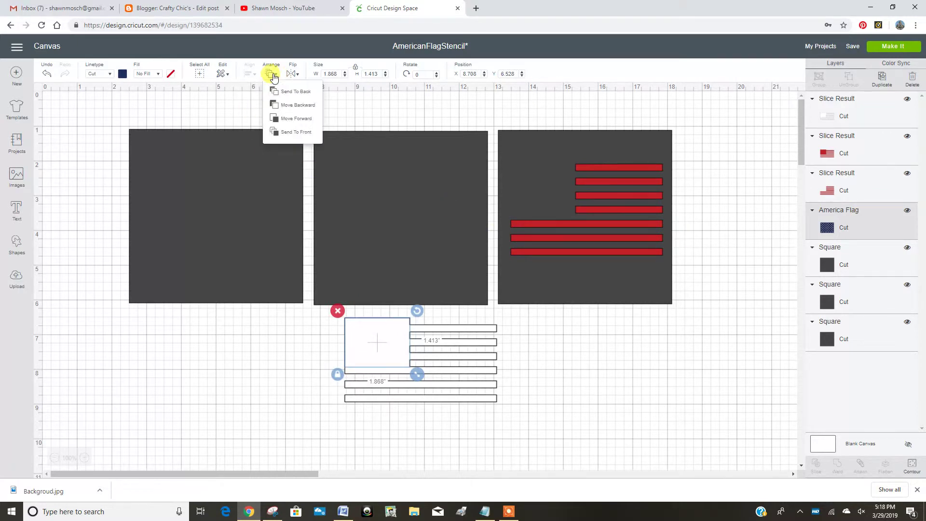
pyautogui.click(273, 131)
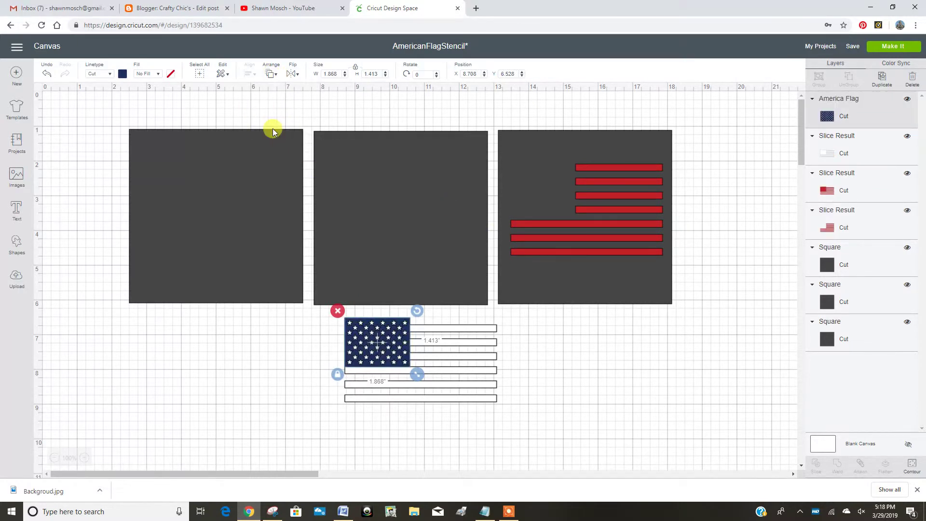
# - Select the flag-shaped Slice Result layer, then remove the accidental duplicate of it
pyautogui.click(609, 410)
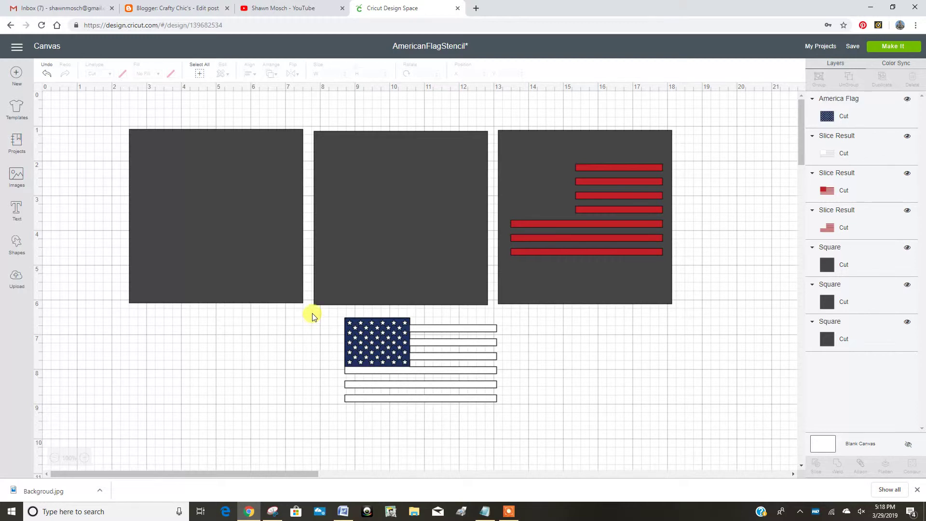
pyautogui.moveTo(311, 314); pyautogui.dragTo(520, 426)
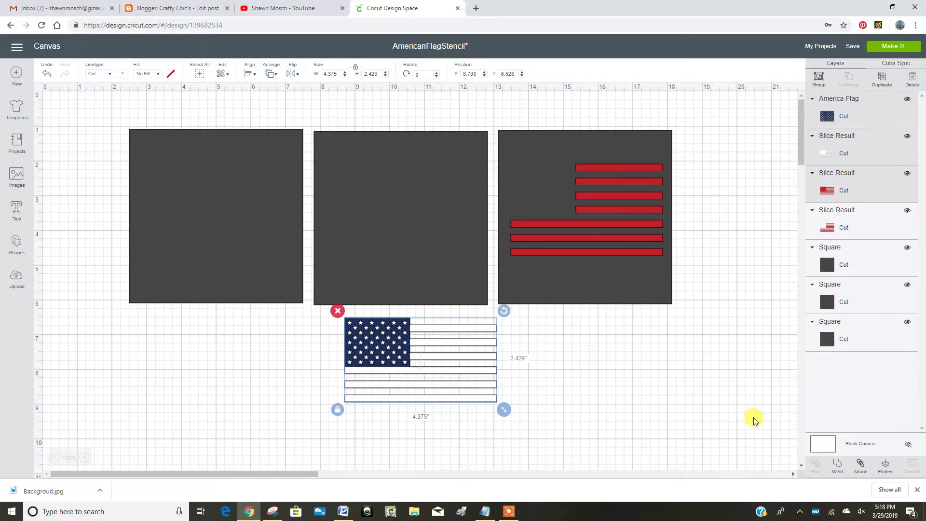
pyautogui.click(729, 410)
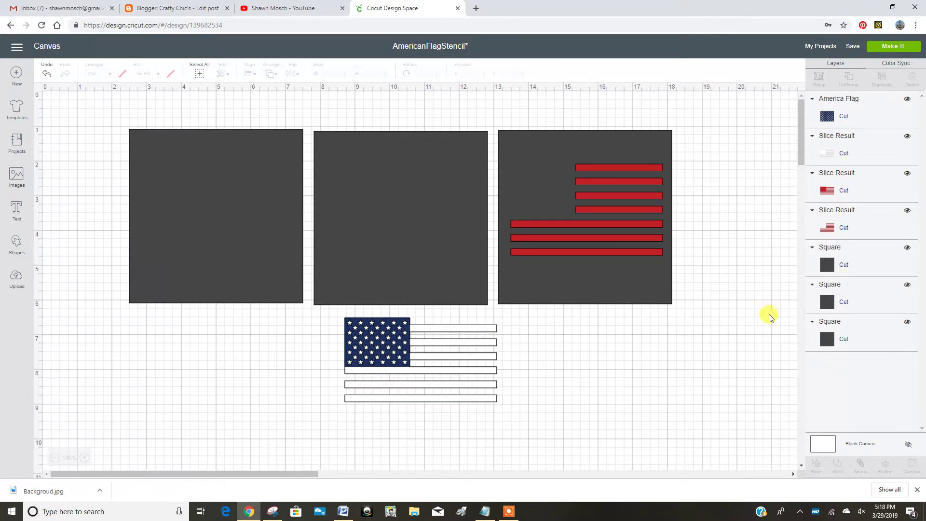
pyautogui.click(870, 182)
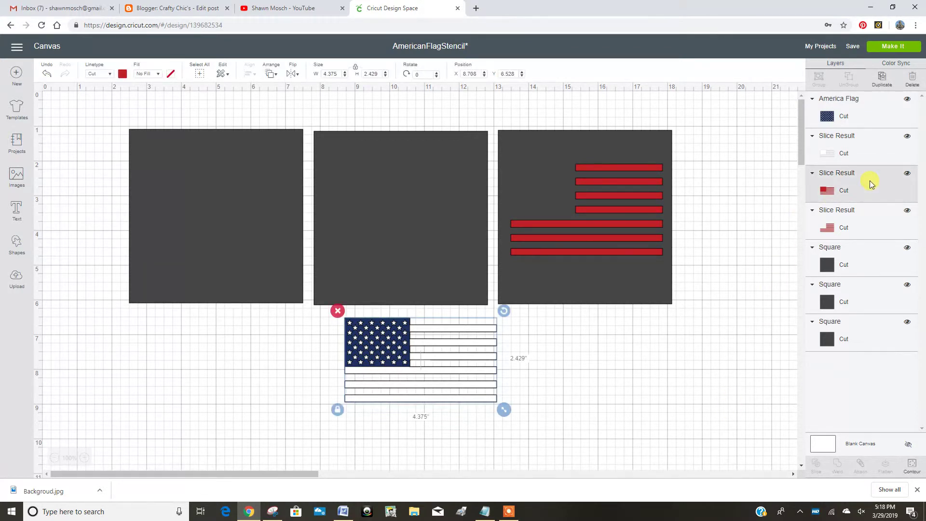
pyautogui.rightClick(870, 182)
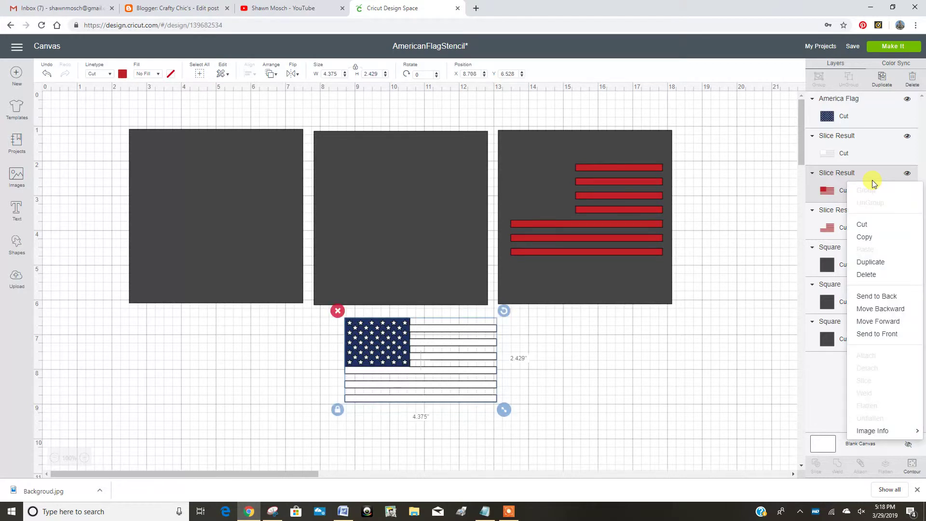
pyautogui.click(870, 264)
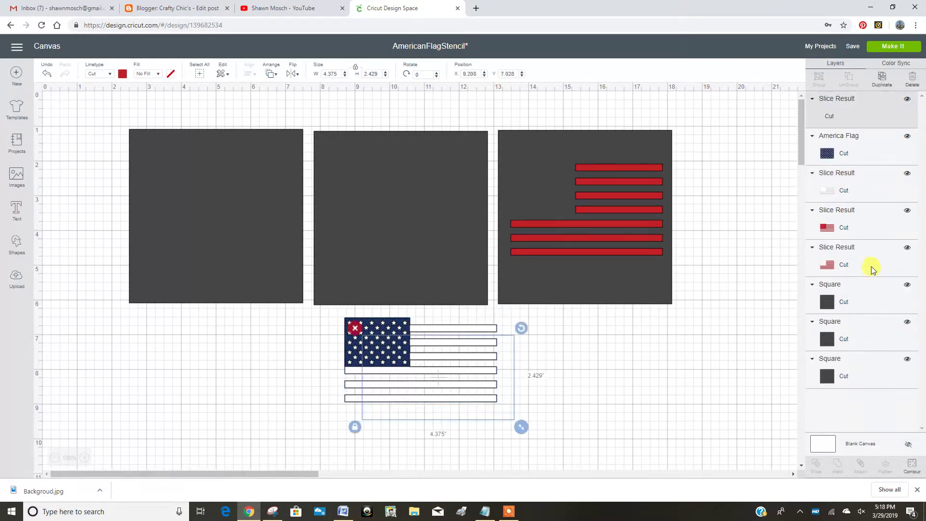
pyautogui.click(355, 328)
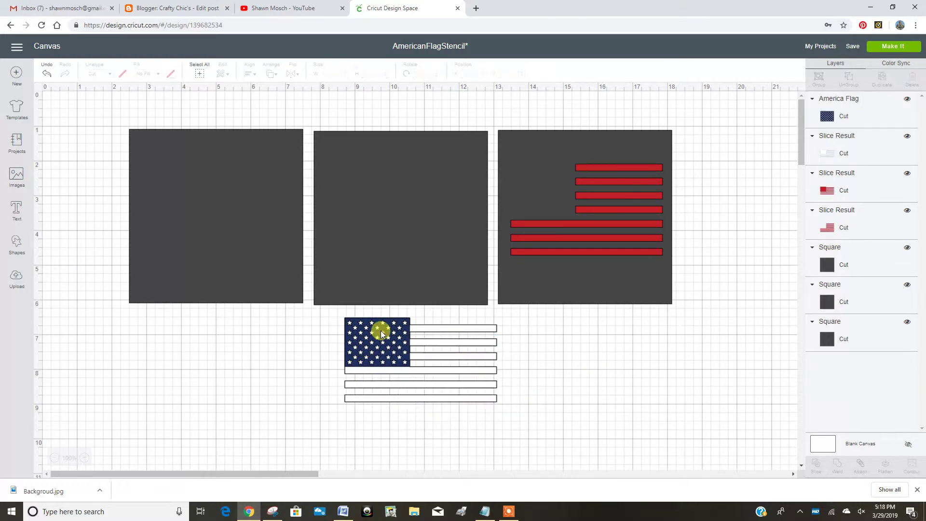
# - Delete the extra Slice Result layer from its right-click menu
pyautogui.click(845, 187)
pyautogui.rightClick(848, 187)
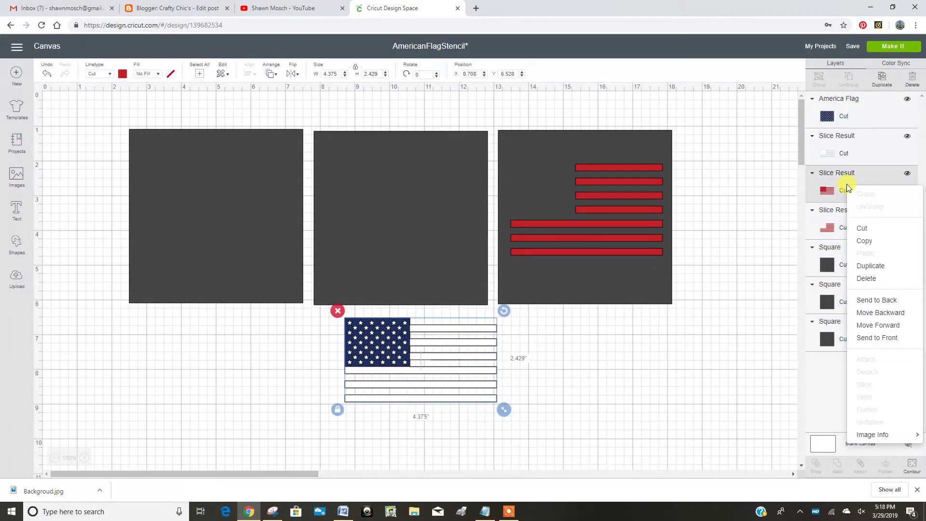
pyautogui.click(865, 278)
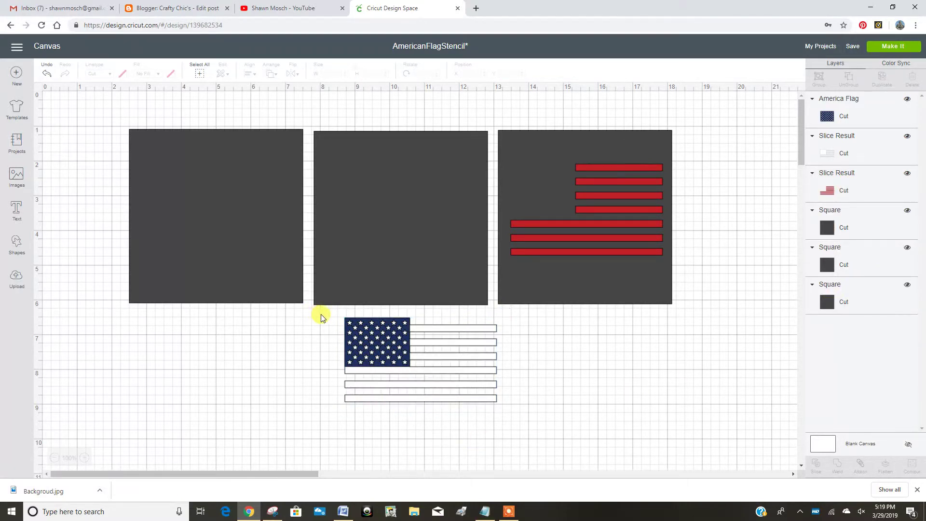
# - Slice the remaining flag and move the white stripes and stars onto the middle gray square
pyautogui.moveTo(321, 315); pyautogui.dragTo(516, 410)
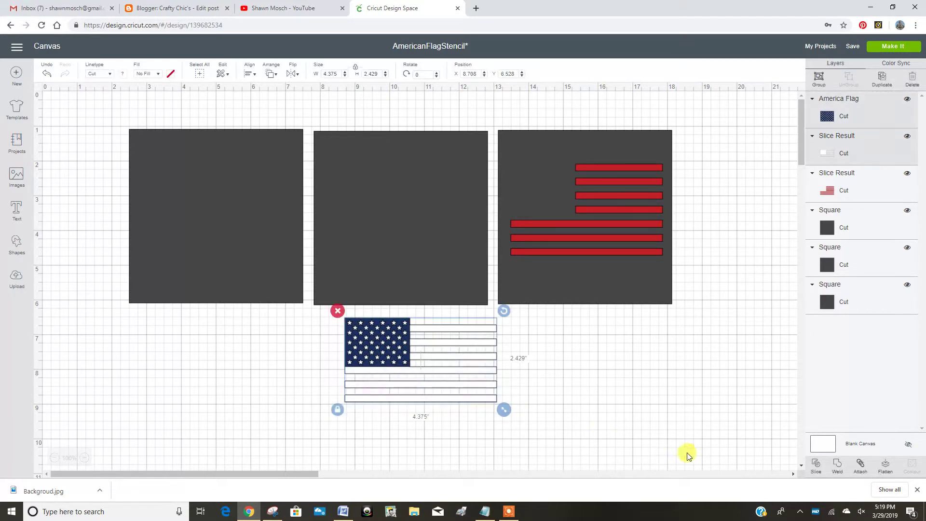
pyautogui.click(816, 467)
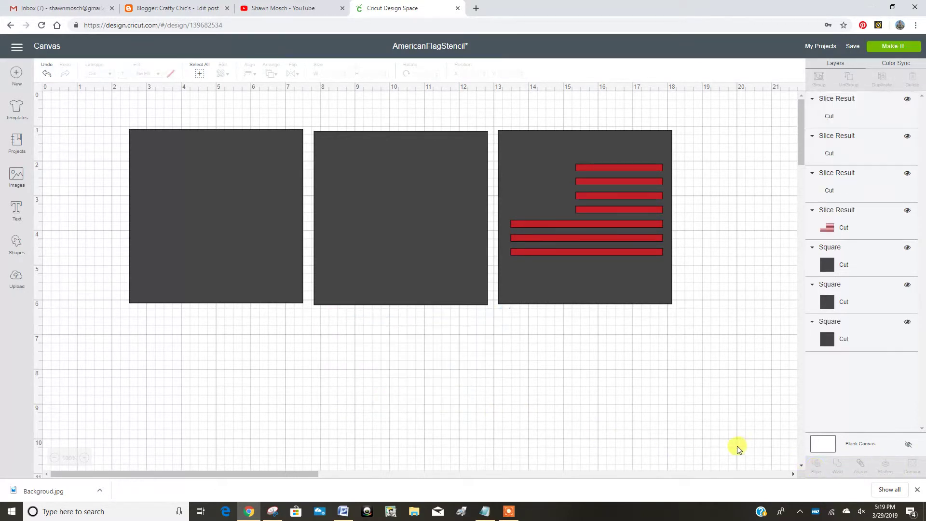
pyautogui.click(513, 398)
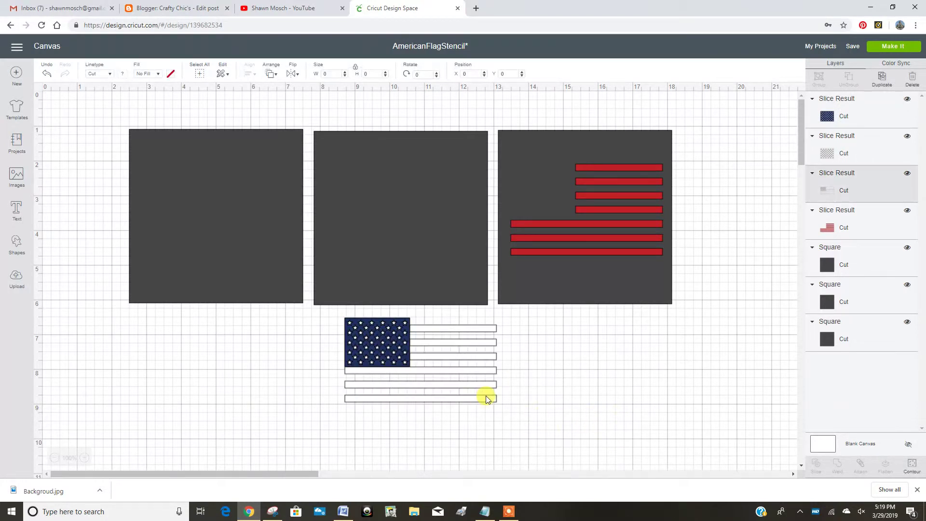
pyautogui.moveTo(513, 399); pyautogui.dragTo(458, 250)
# - Move the blue star field to the left and delete the leftover white star outline
pyautogui.moveTo(379, 360); pyautogui.dragTo(269, 357)
pyautogui.click(365, 326)
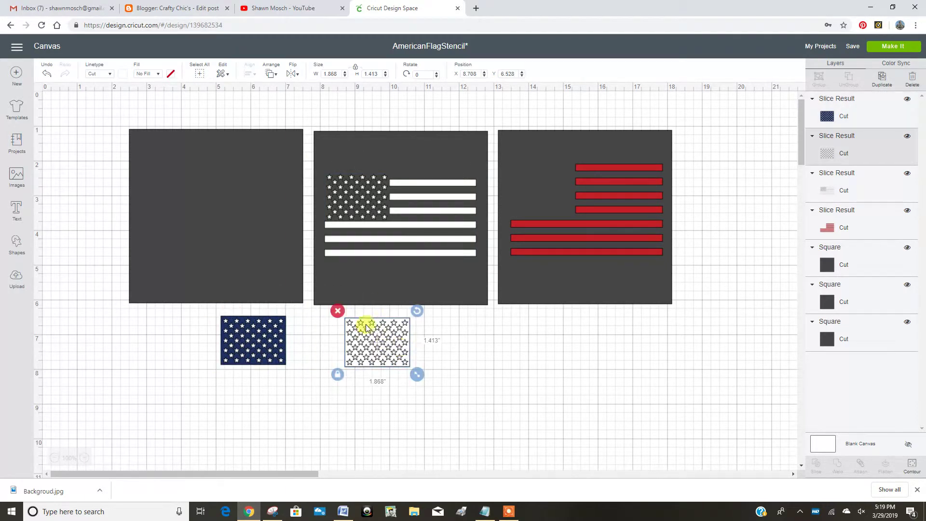
pyautogui.click(338, 310)
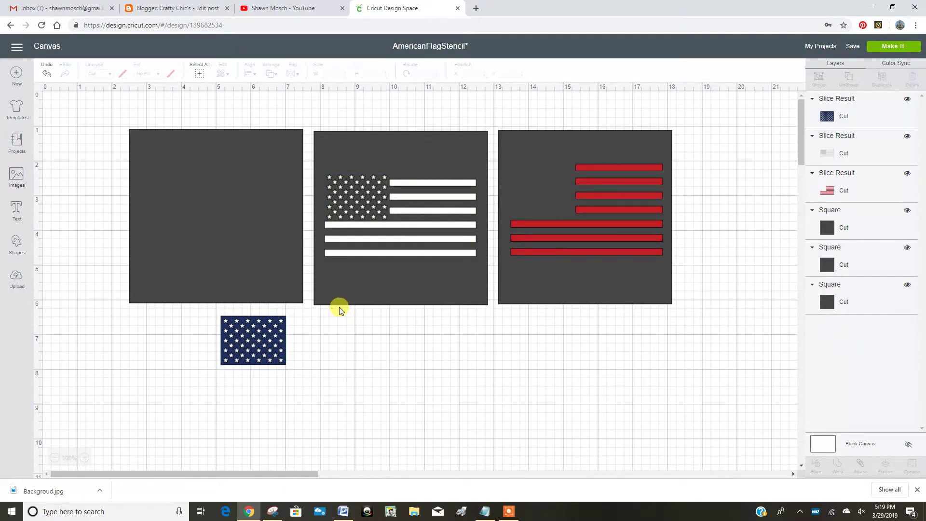
# - Open the blue star field in the Hide Contour view and zoom out to see all stars
pyautogui.click(258, 358)
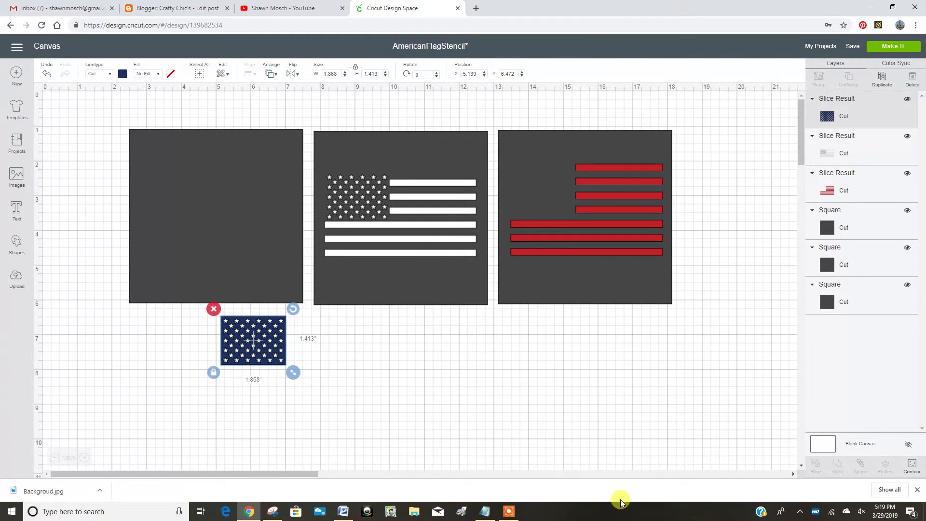
pyautogui.click(909, 464)
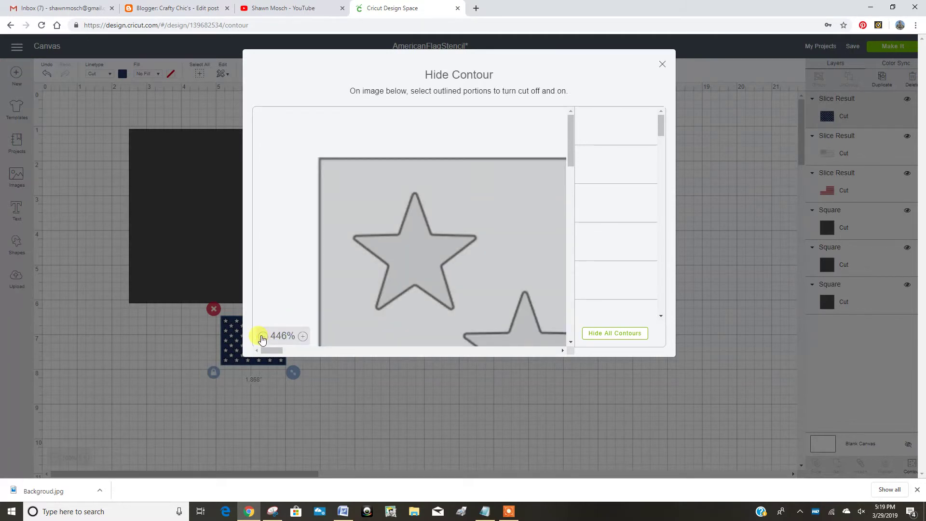
pyautogui.click(262, 336)
pyautogui.click(262, 337)
pyautogui.click(262, 336)
pyautogui.click(262, 336)
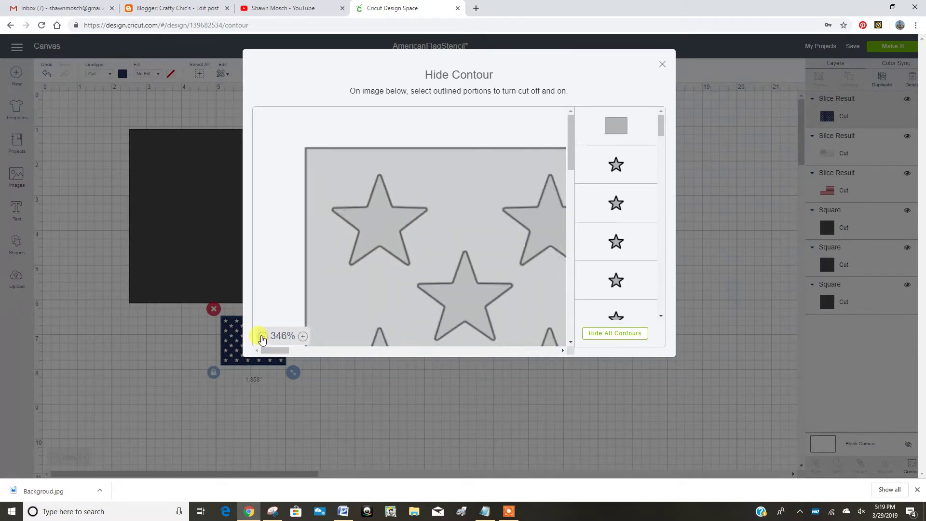
pyautogui.click(261, 336)
pyautogui.click(262, 336)
pyautogui.click(262, 336)
pyautogui.click(261, 336)
pyautogui.click(261, 336)
pyautogui.click(261, 336)
pyautogui.click(261, 336)
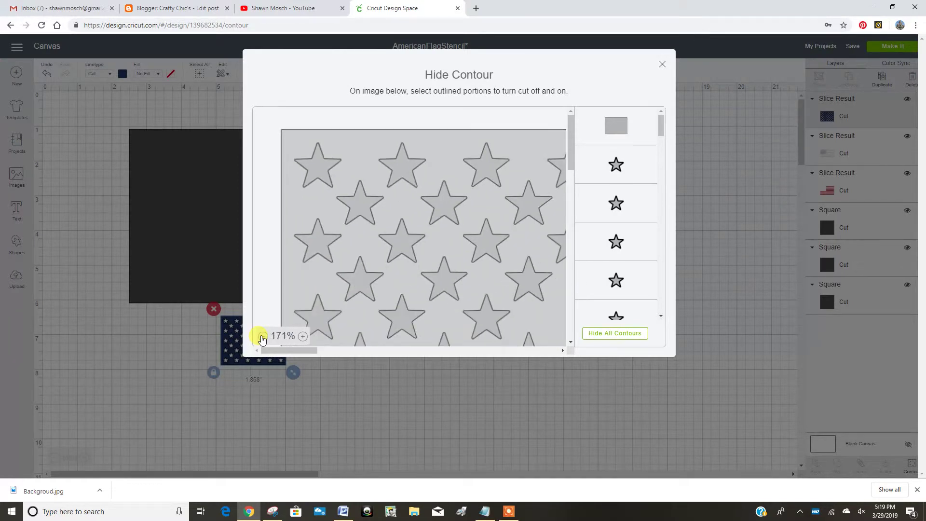
pyautogui.click(262, 336)
pyautogui.click(262, 336)
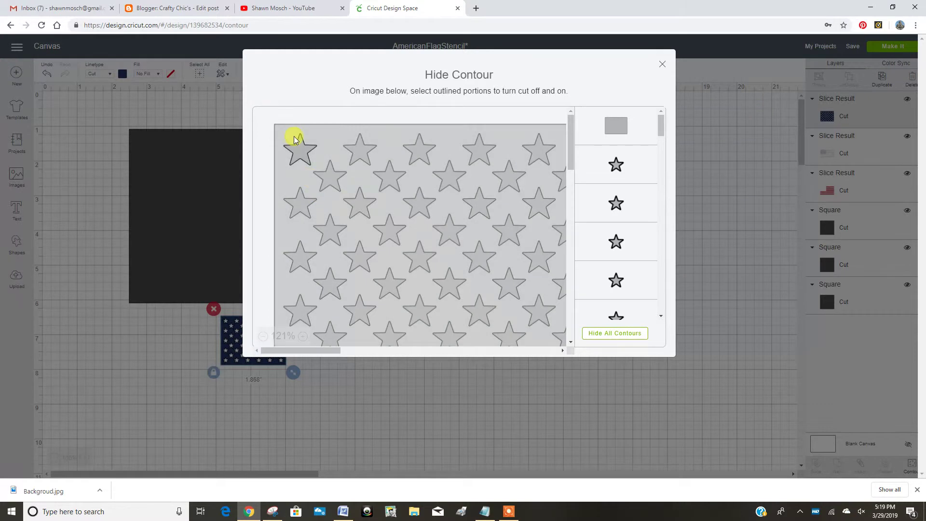
# - Turn off the cut lines for the stars one by one in the contour preview
pyautogui.click(300, 150)
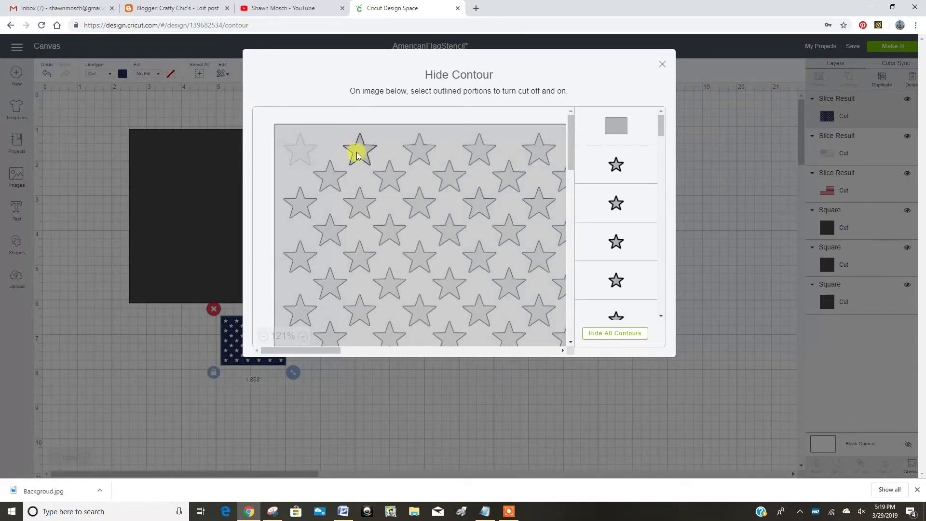
pyautogui.click(359, 150)
pyautogui.click(339, 185)
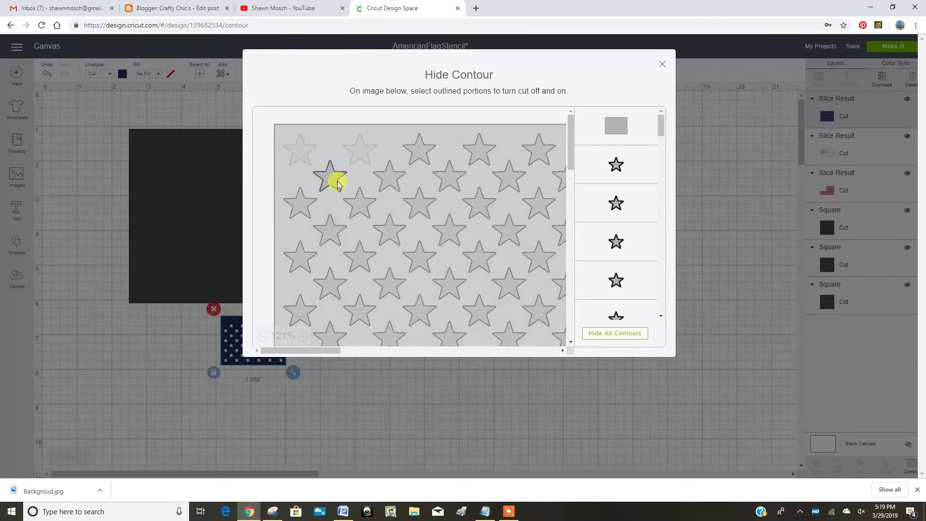
pyautogui.click(300, 203)
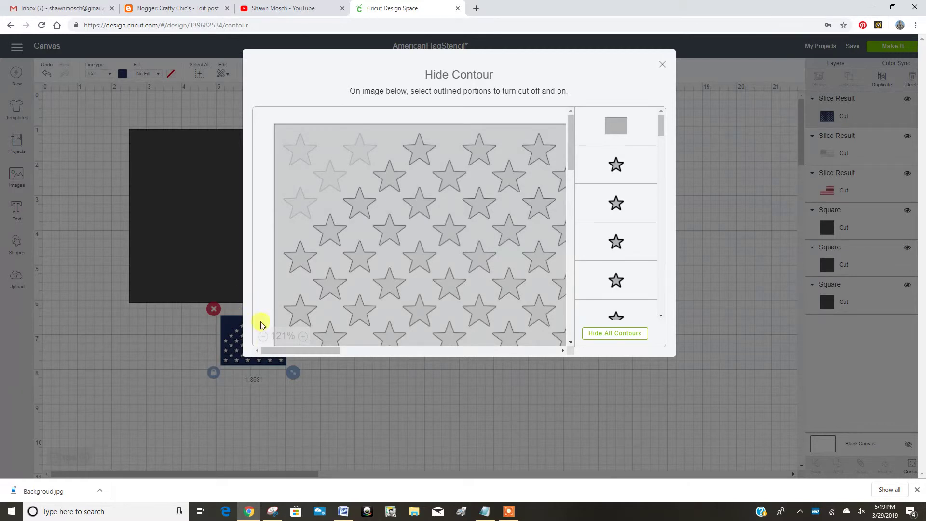
pyautogui.click(292, 267)
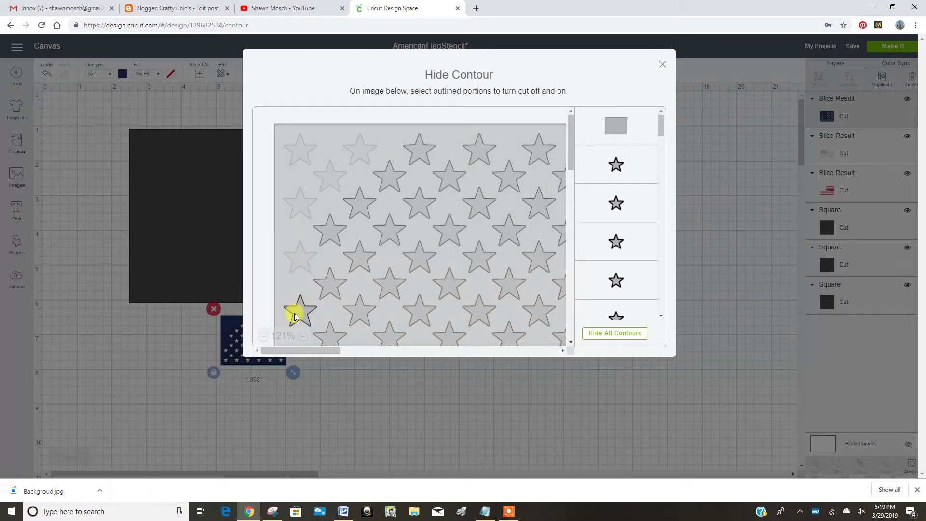
pyautogui.click(312, 304)
pyautogui.click(327, 285)
pyautogui.click(327, 333)
pyautogui.click(359, 316)
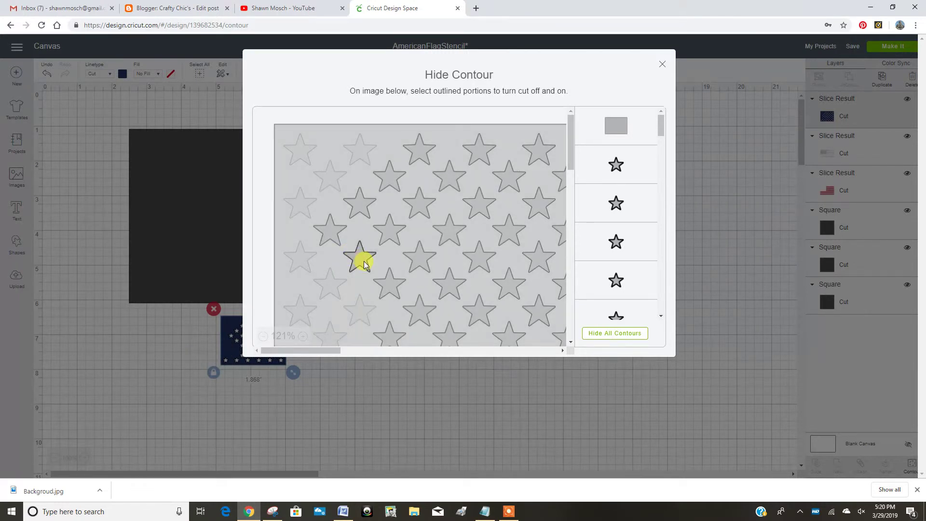
pyautogui.click(357, 258)
pyautogui.click(364, 201)
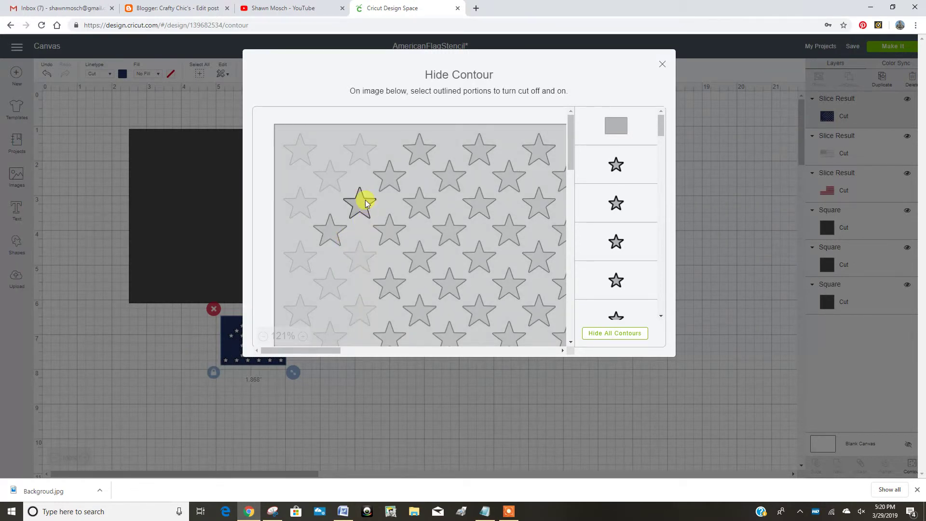
pyautogui.click(339, 234)
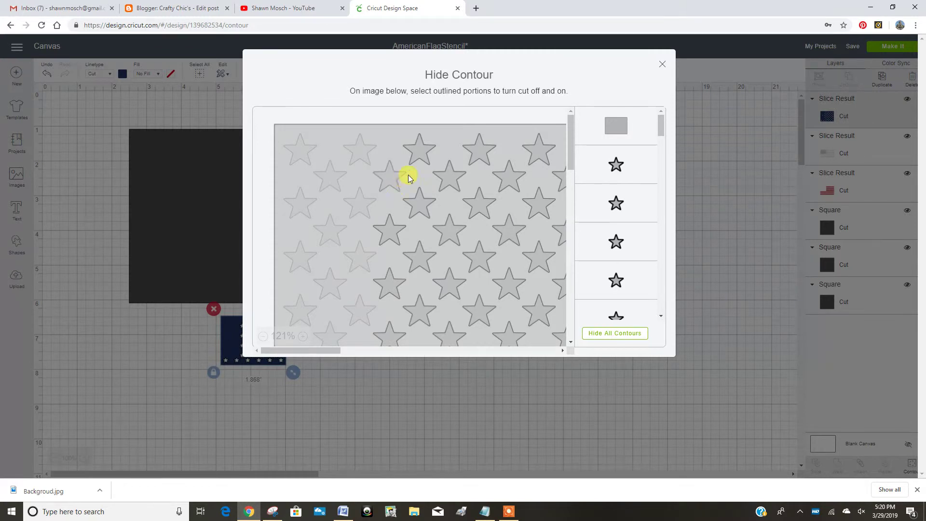
pyautogui.click(392, 186)
# - Hide more star contours from the contour list, then apply Hide All Contours
pyautogui.click(643, 172)
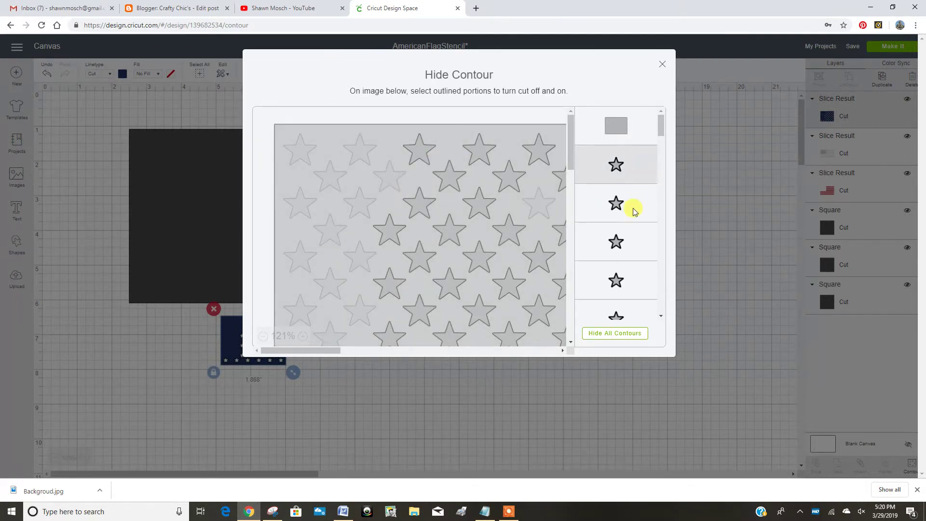
pyautogui.click(634, 208)
pyautogui.click(632, 237)
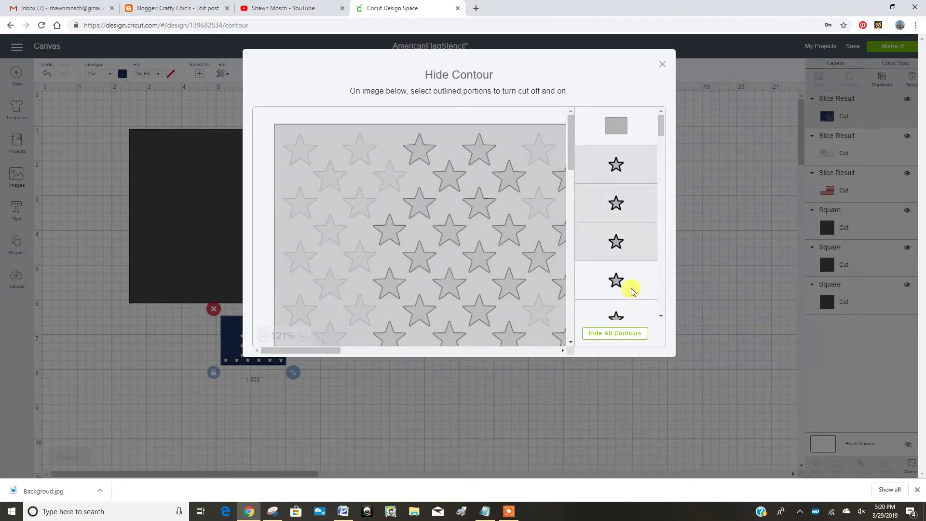
pyautogui.click(630, 285)
pyautogui.scroll(-1, 630, 286)
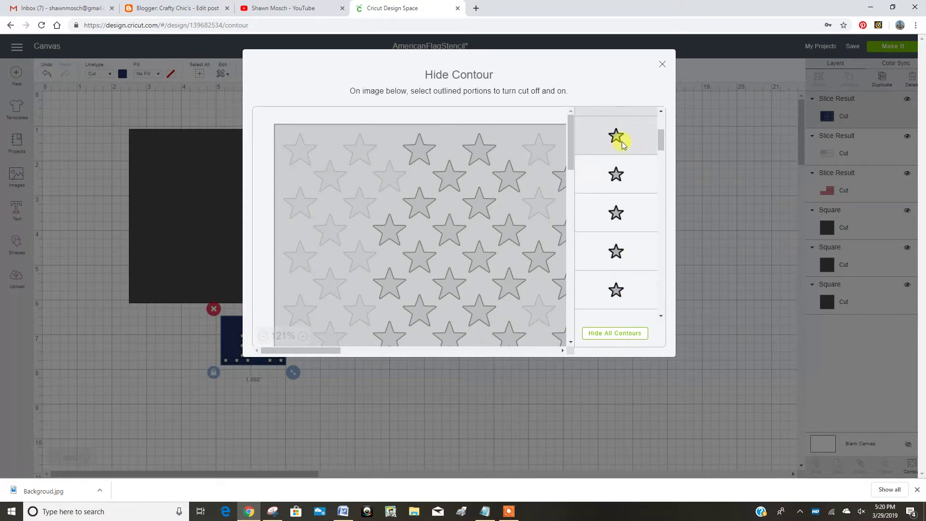
pyautogui.click(631, 186)
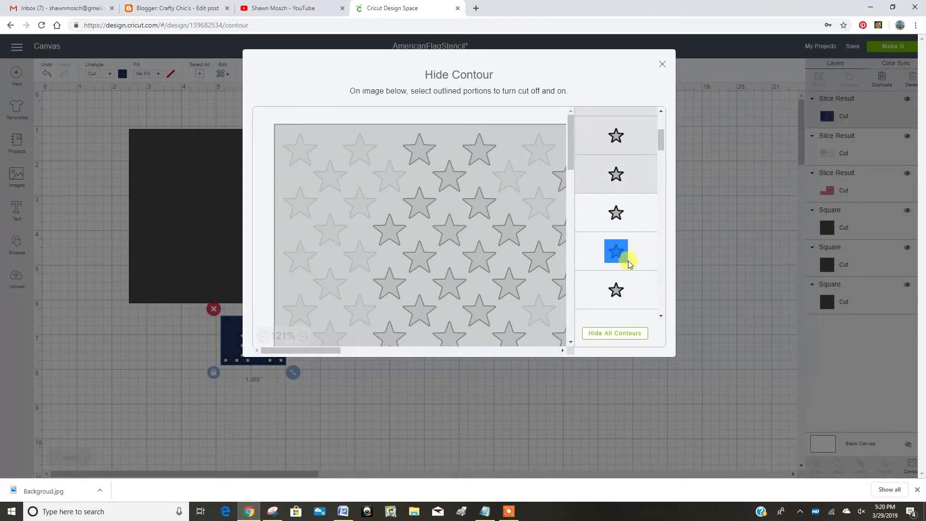
pyautogui.click(634, 213)
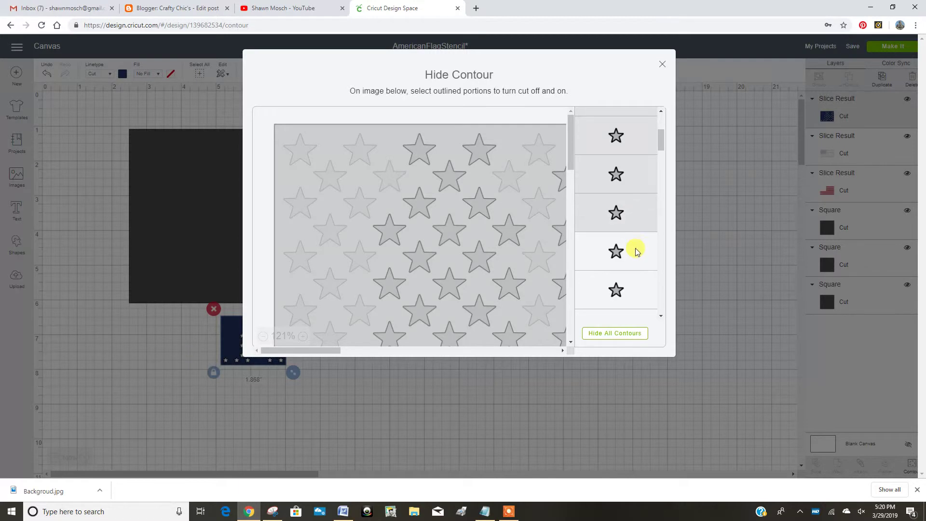
pyautogui.click(612, 338)
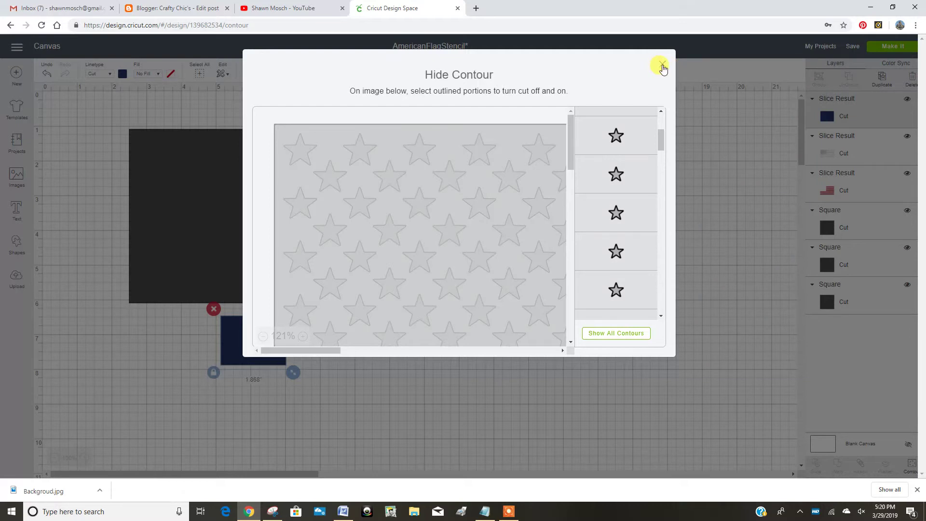
# - Close the contour editor and position the blue rectangle at the top-left of the first gray square
pyautogui.click(661, 65)
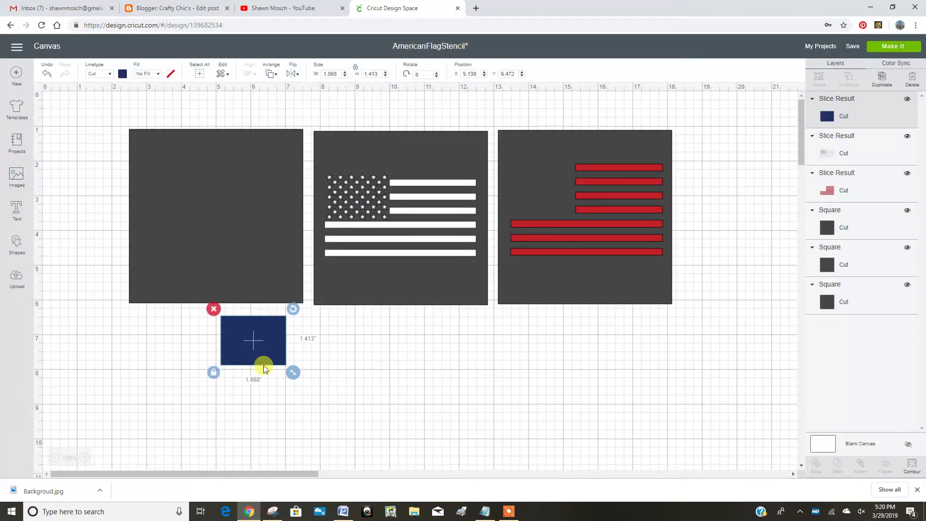
pyautogui.moveTo(268, 348); pyautogui.dragTo(200, 217)
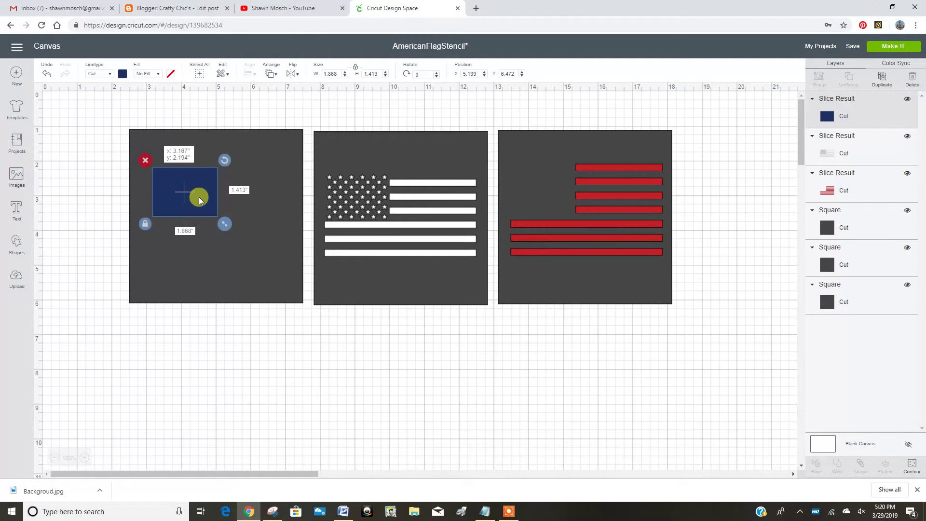
pyautogui.moveTo(199, 200); pyautogui.dragTo(198, 201)
pyautogui.click(199, 202)
pyautogui.click(233, 355)
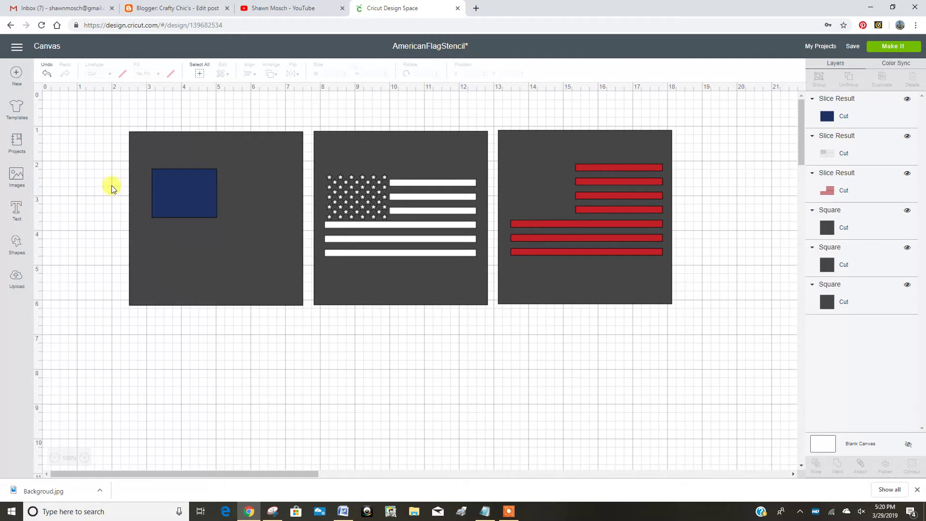
# - Slice the blue rectangle out of the first square, pull the blue piece below, and delete the leftover dark piece
pyautogui.moveTo(92, 109); pyautogui.dragTo(308, 329)
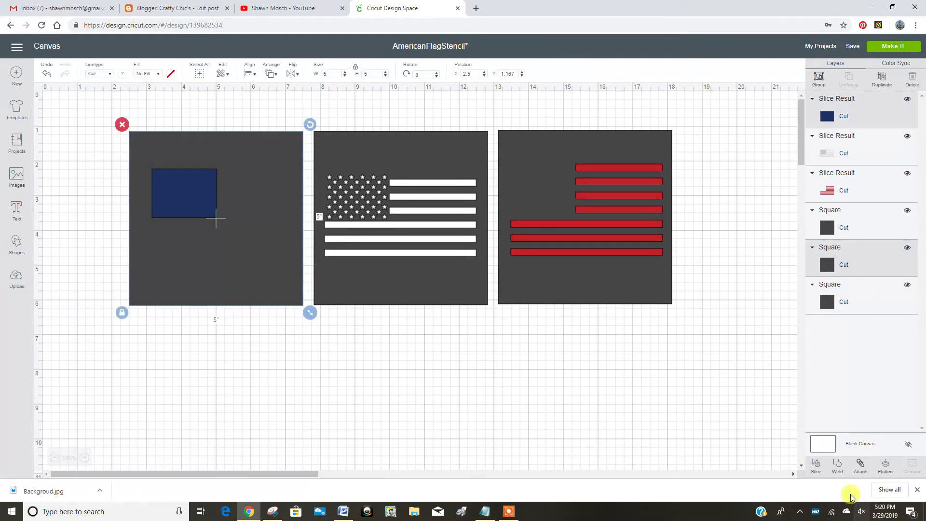
pyautogui.click(816, 465)
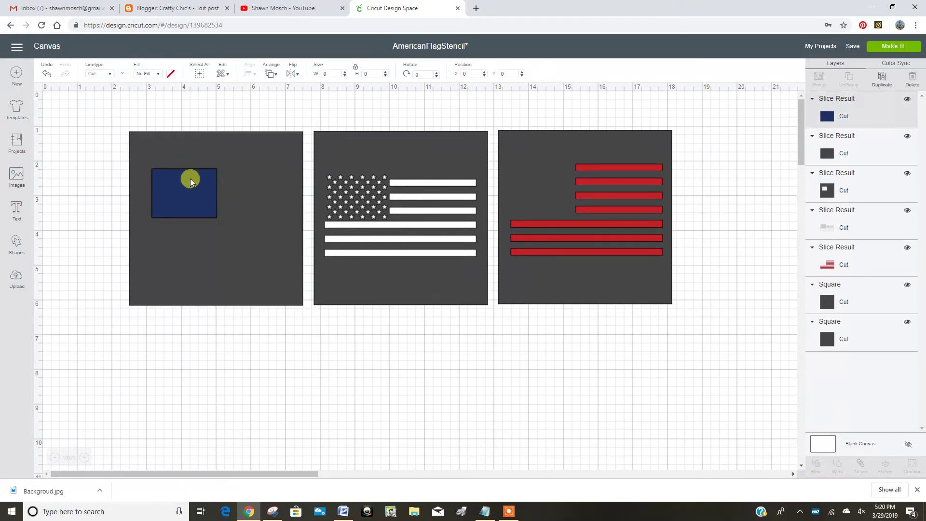
pyautogui.moveTo(191, 181); pyautogui.dragTo(195, 352)
pyautogui.click(136, 301)
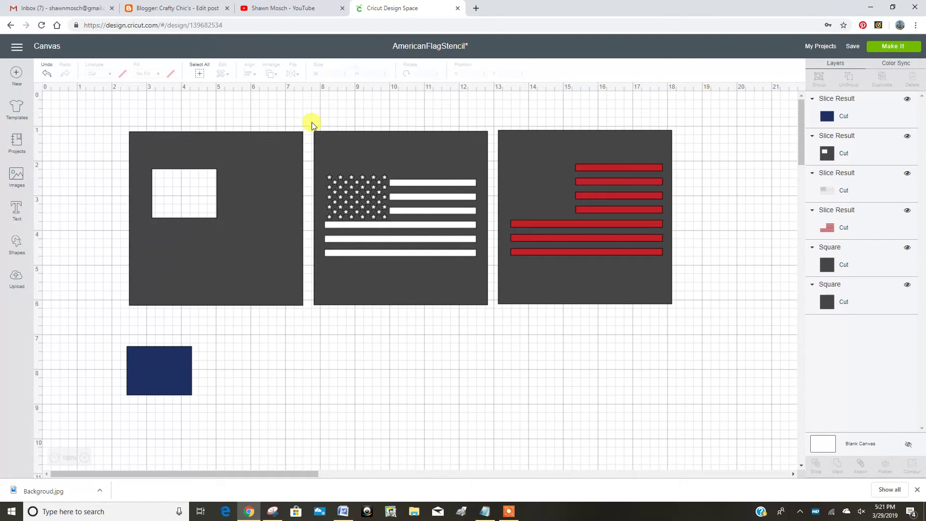
pyautogui.moveTo(312, 122); pyautogui.dragTo(504, 347)
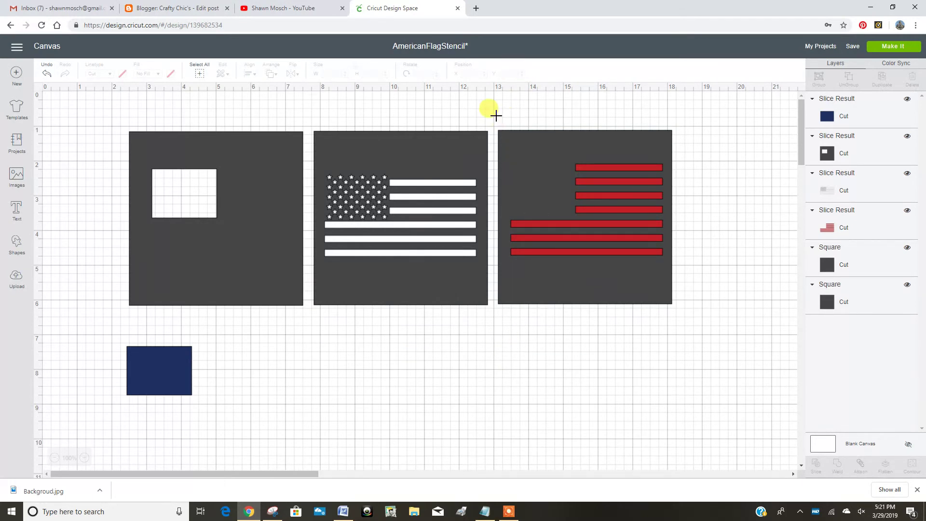
# - Slice the red stripes out of the third square and move the sliced square up-left away from the stripes
pyautogui.moveTo(502, 116); pyautogui.dragTo(548, 171)
pyautogui.moveTo(595, 221); pyautogui.dragTo(684, 342)
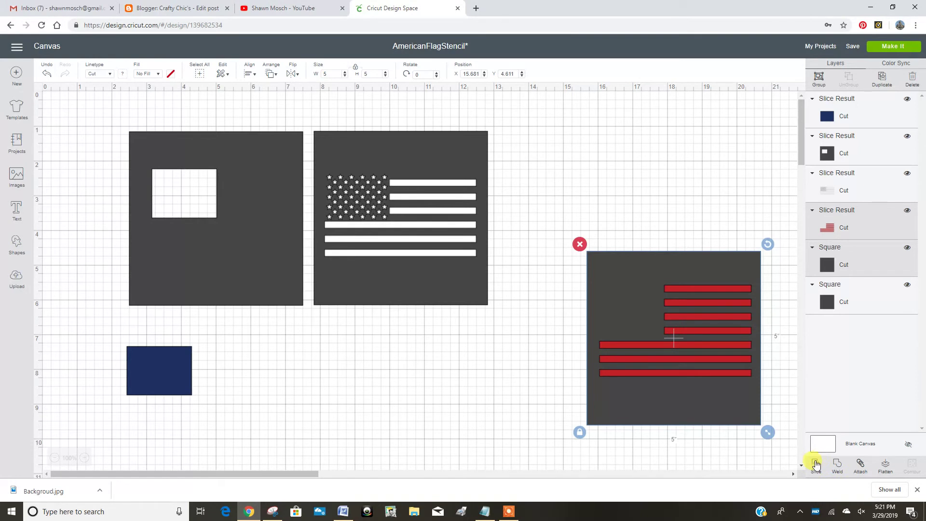
pyautogui.click(815, 465)
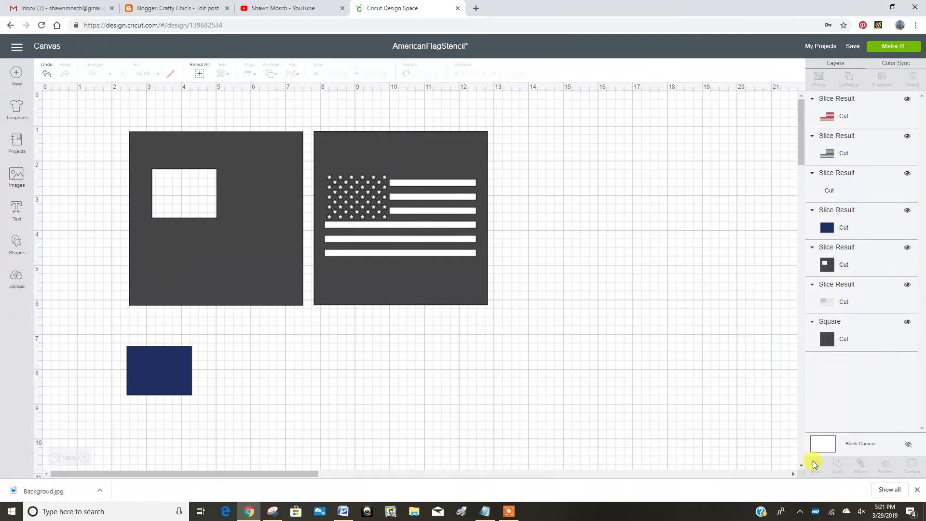
pyautogui.click(610, 274)
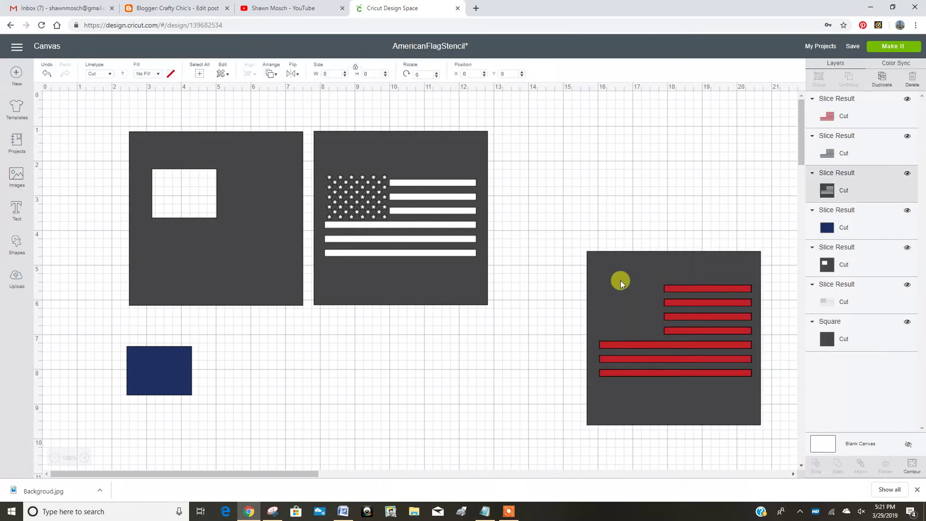
pyautogui.moveTo(620, 281); pyautogui.dragTo(598, 239)
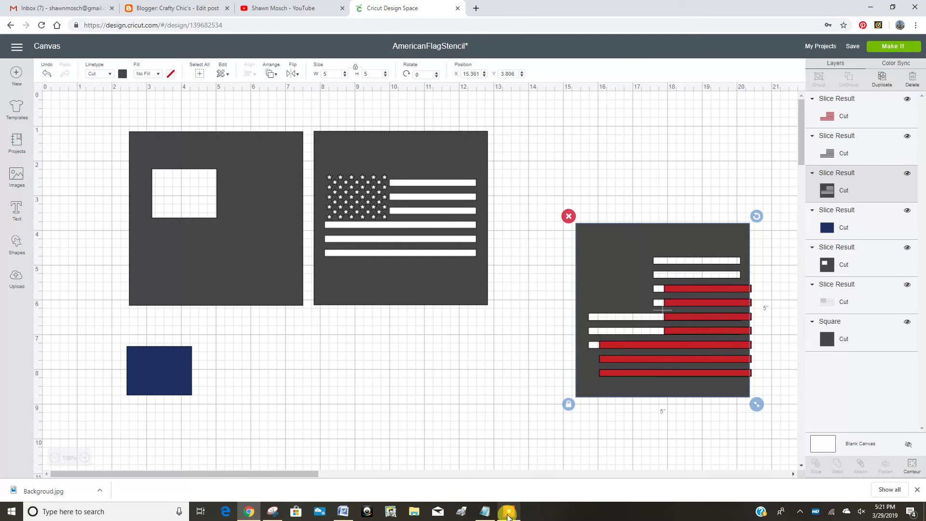
pyautogui.moveTo(507, 516)
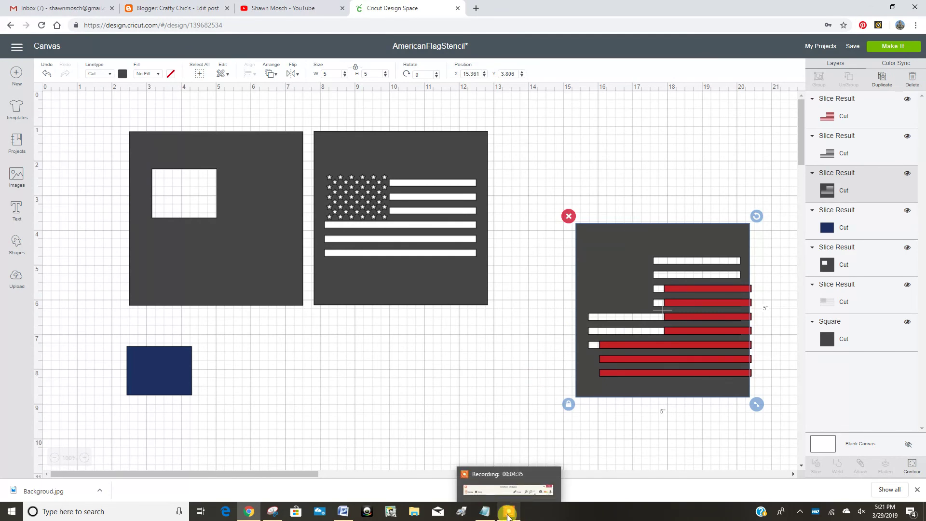